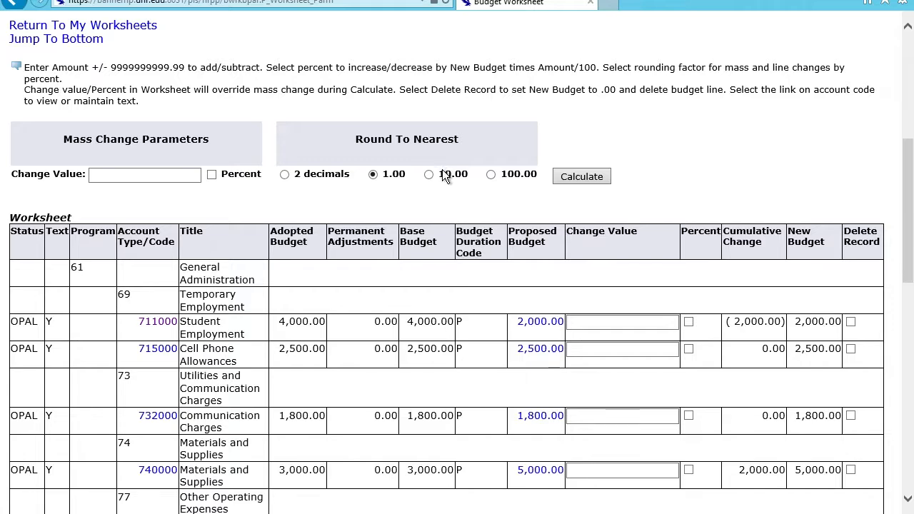
Add a new worksheet row for account 771004 with a proposed budget of 1000 and post the changes.
{"action": "scroll", "coordinate": [442, 169], "scroll_direction": "down", "scroll_amount": 1}
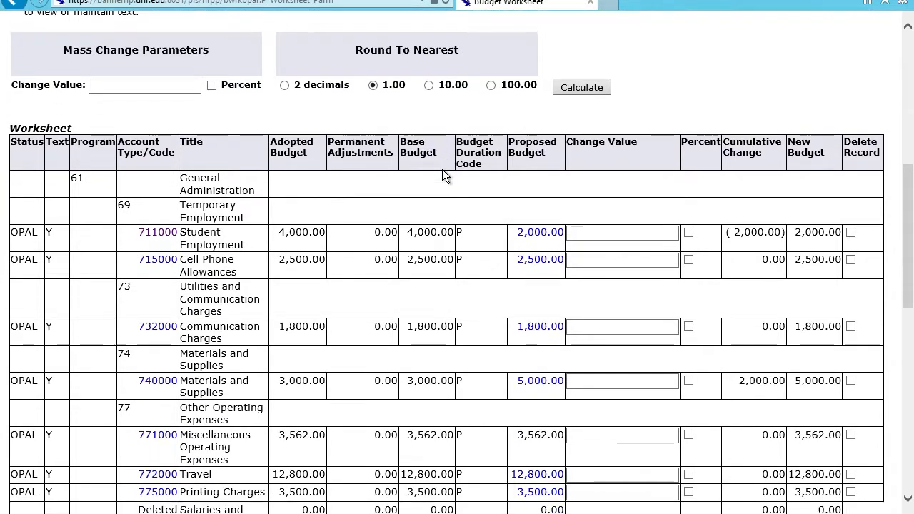
{"action": "scroll", "coordinate": [442, 169], "scroll_direction": "down", "scroll_amount": 1}
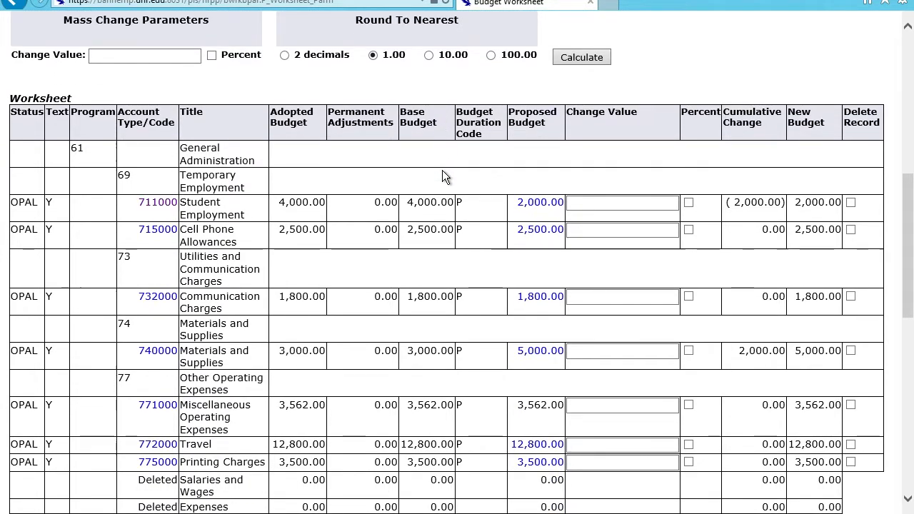
{"action": "scroll", "coordinate": [442, 177], "scroll_direction": "down", "scroll_amount": 1}
{"action": "scroll", "coordinate": [442, 169], "scroll_direction": "down", "scroll_amount": 2}
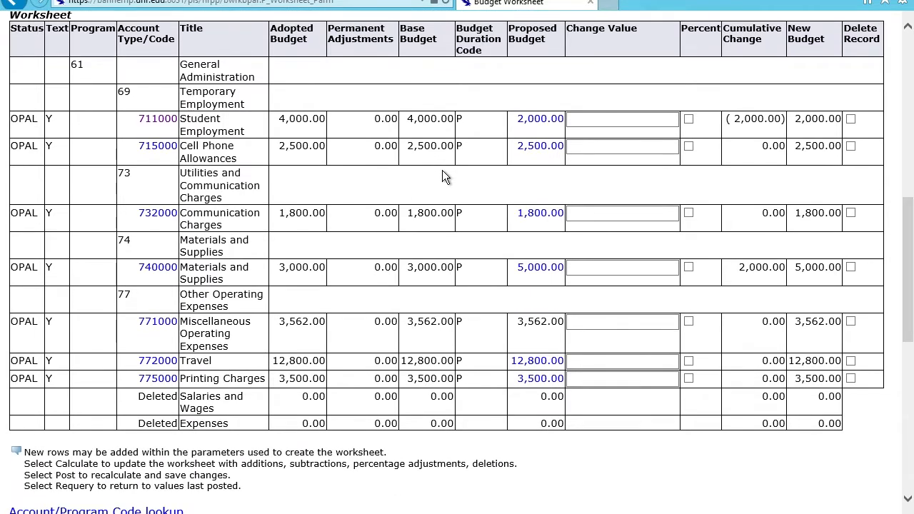
{"action": "scroll", "coordinate": [442, 170], "scroll_direction": "up", "scroll_amount": 1}
{"action": "scroll", "coordinate": [442, 170], "scroll_direction": "down", "scroll_amount": 2}
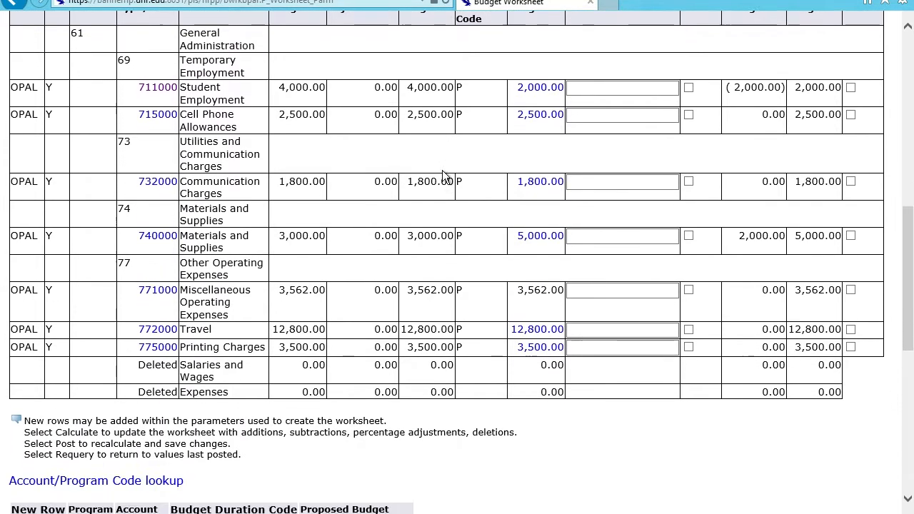
{"action": "scroll", "coordinate": [442, 170], "scroll_direction": "down", "scroll_amount": 3}
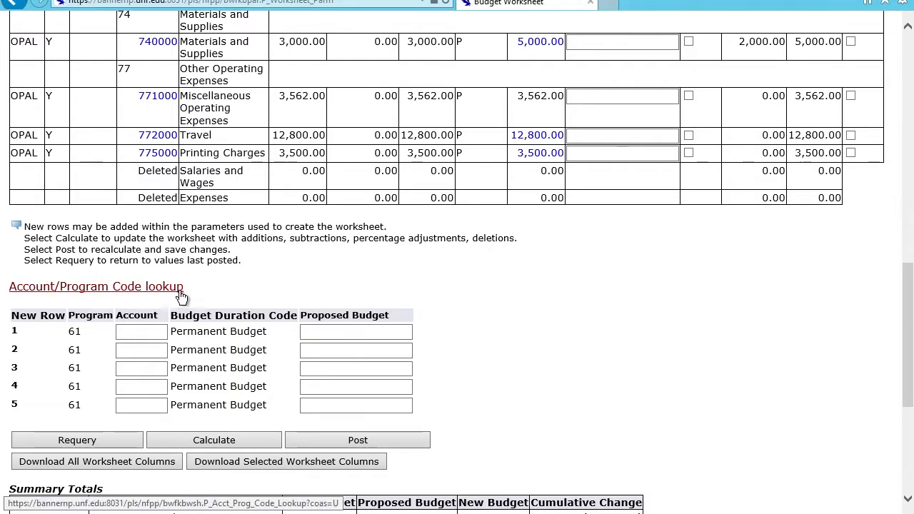
{"action": "left_click", "coordinate": [143, 331]}
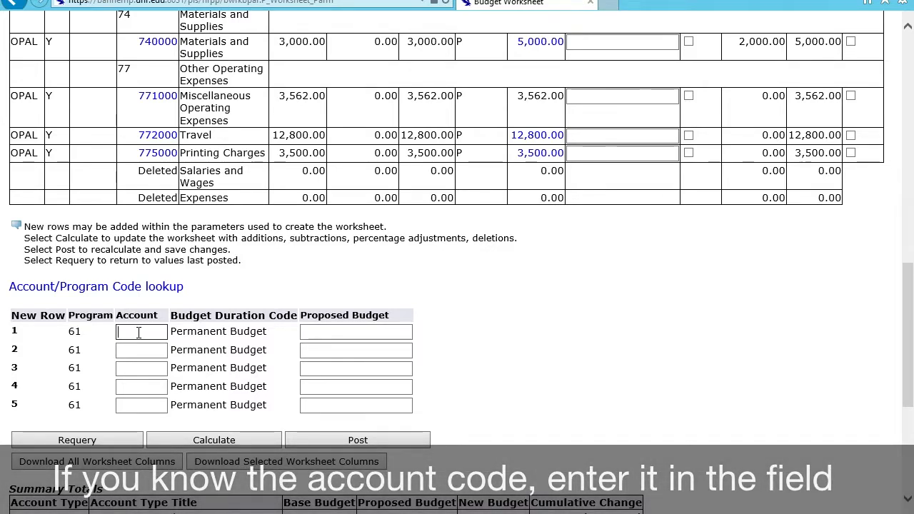
{"action": "type", "text": "771004"}
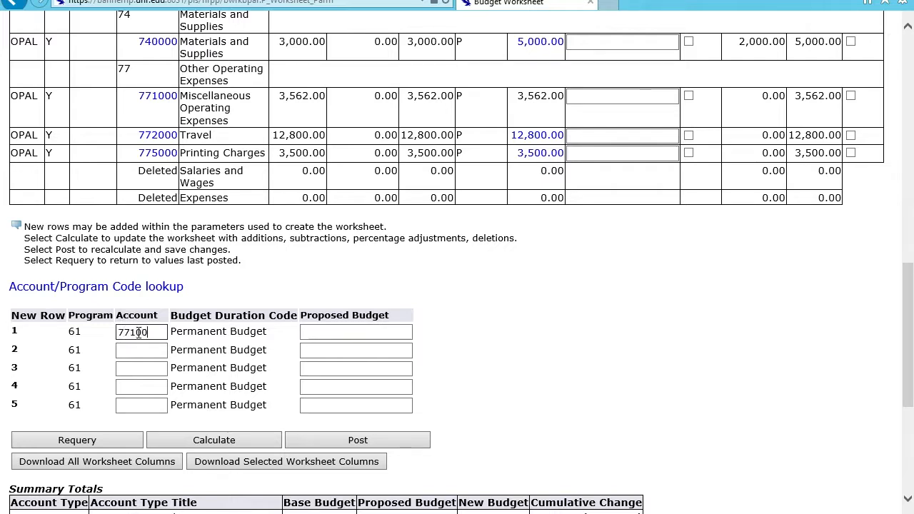
{"action": "left_click", "coordinate": [314, 334]}
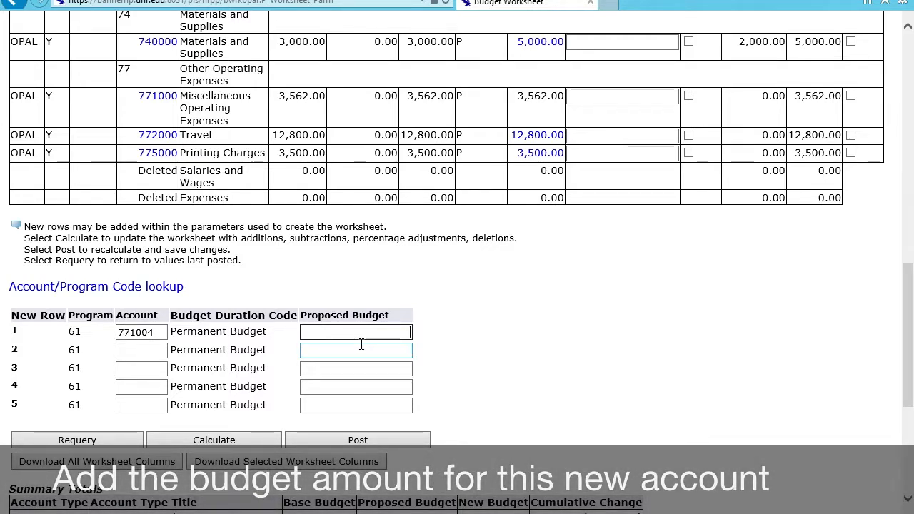
{"action": "type", "text": "1000"}
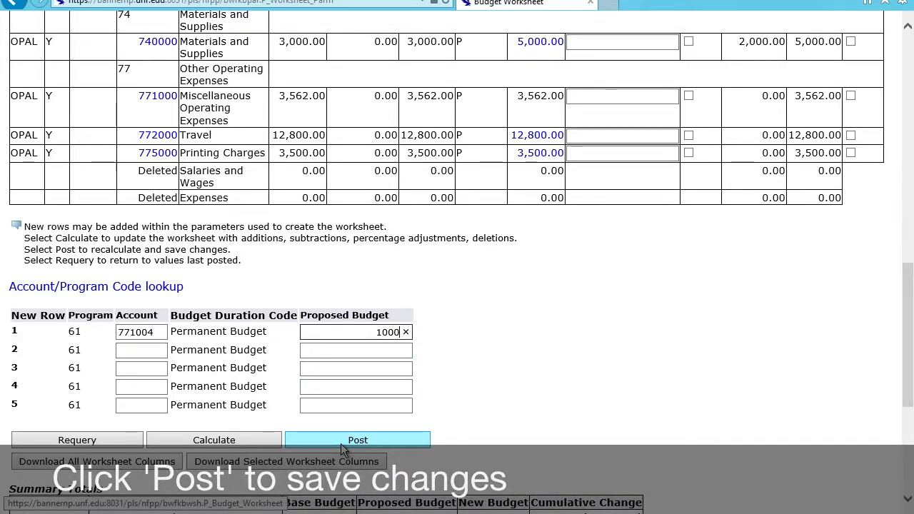
{"action": "left_click", "coordinate": [340, 443]}
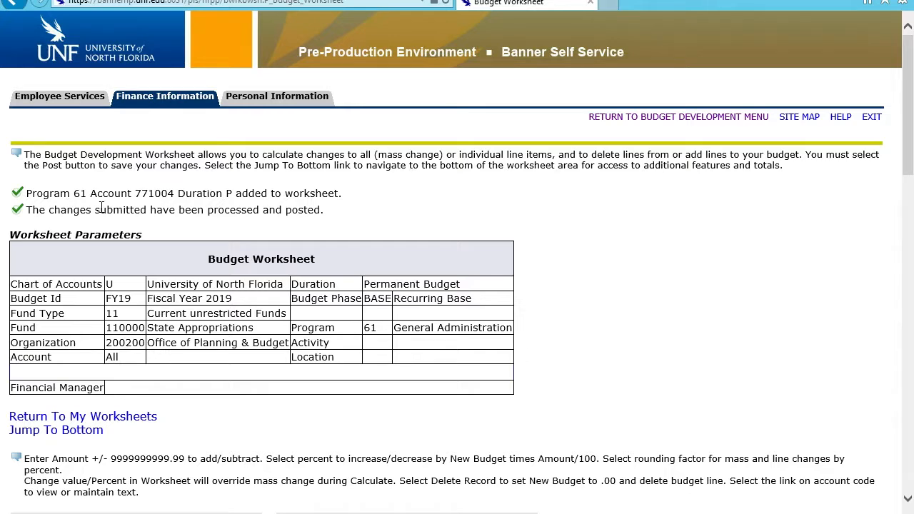
Review the posted worksheet for the new Food Products line and the cumulative changes across the budget lines.
{"action": "scroll", "coordinate": [100, 207], "scroll_direction": "down", "scroll_amount": 5}
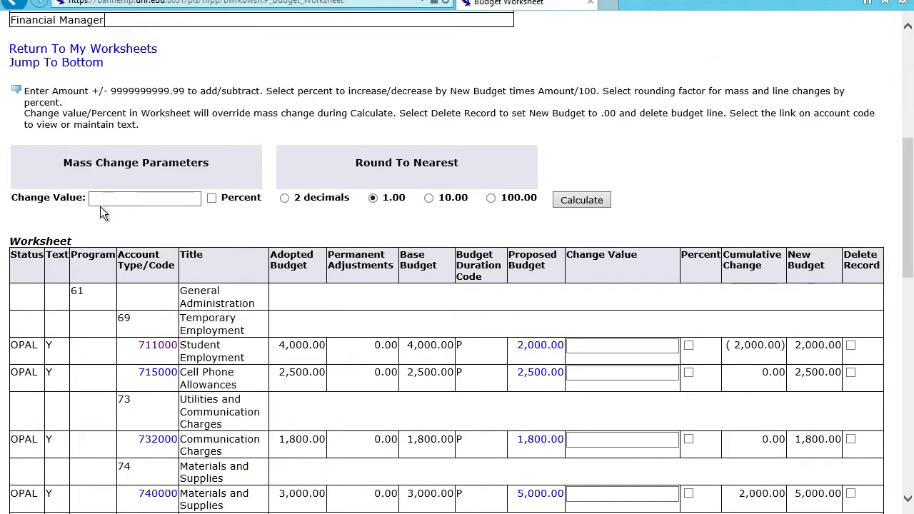
{"action": "scroll", "coordinate": [100, 207], "scroll_direction": "down", "scroll_amount": 3}
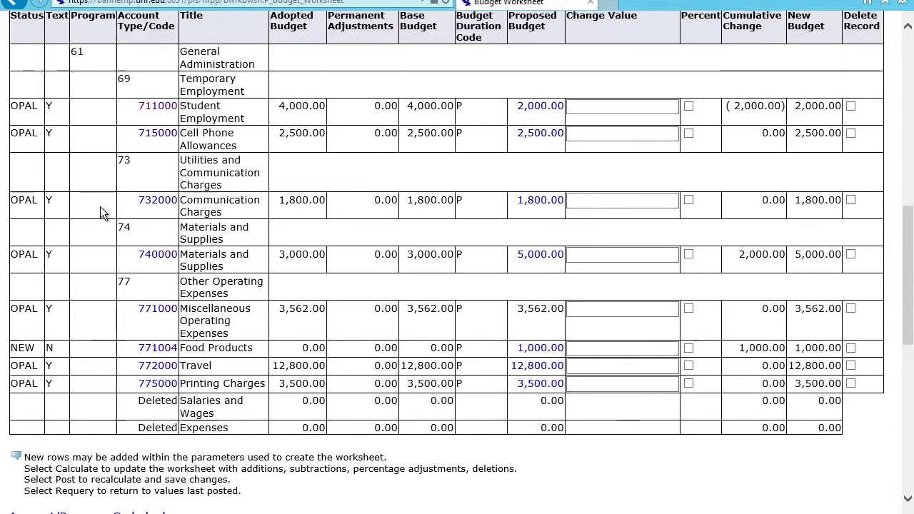
{"action": "scroll", "coordinate": [100, 207], "scroll_direction": "up", "scroll_amount": 1}
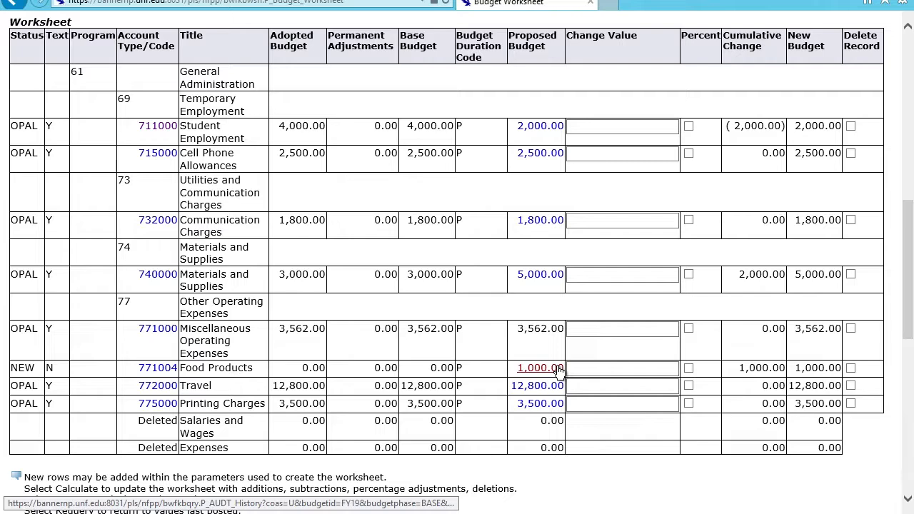
{"action": "scroll", "coordinate": [558, 368], "scroll_direction": "up", "scroll_amount": 1}
{"action": "scroll", "coordinate": [559, 369], "scroll_direction": "down", "scroll_amount": 2}
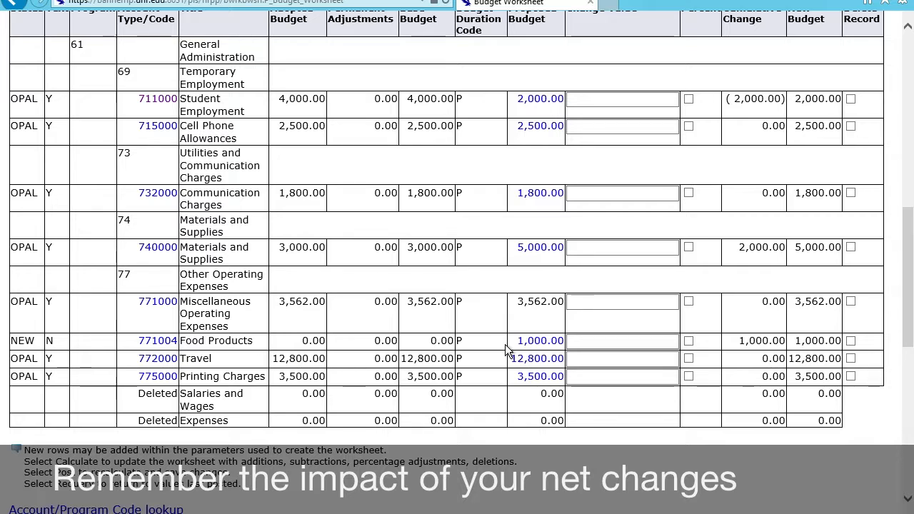
{"action": "left_click", "coordinate": [594, 301]}
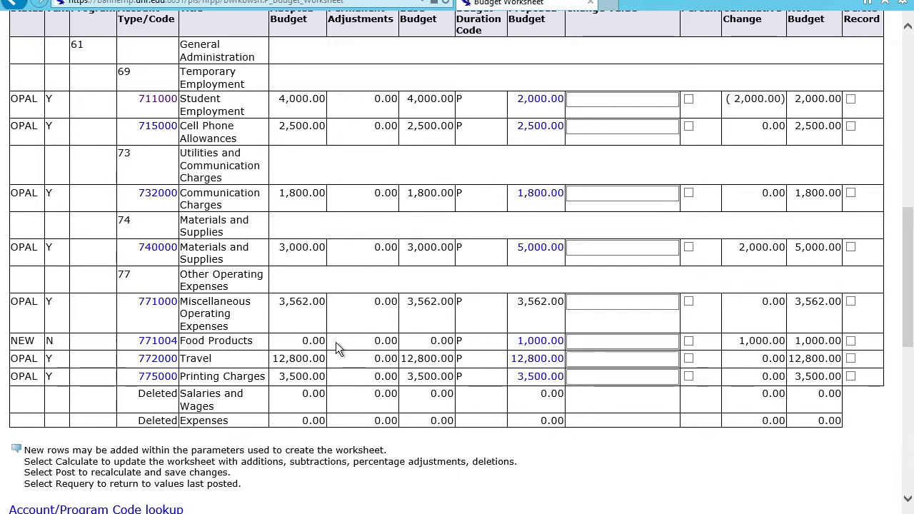
Open the Account/Program Code lookup and choose Account as the lookup type.
{"action": "scroll", "coordinate": [335, 342], "scroll_direction": "down", "scroll_amount": 1}
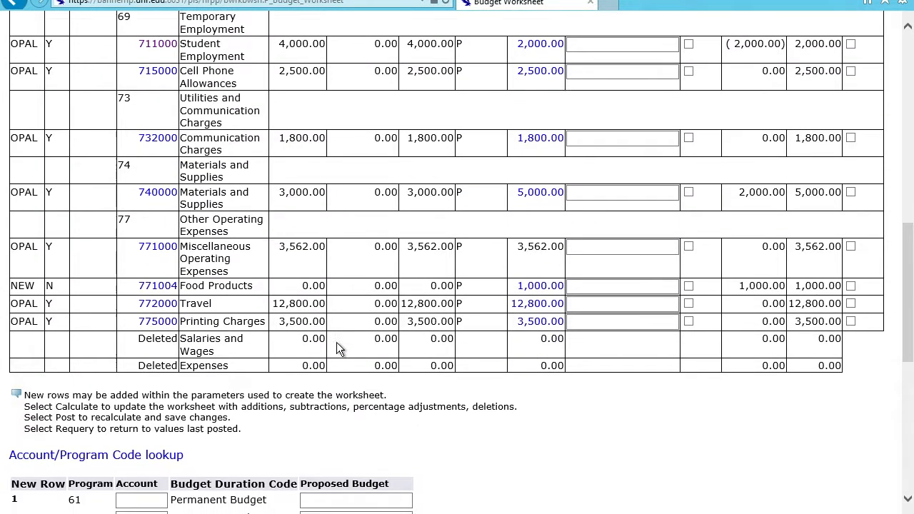
{"action": "scroll", "coordinate": [336, 342], "scroll_direction": "down", "scroll_amount": 2}
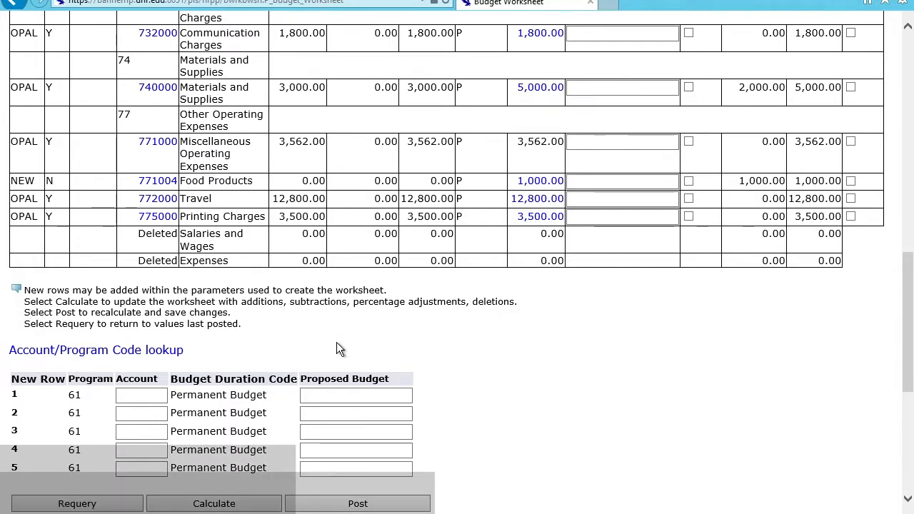
{"action": "scroll", "coordinate": [336, 342], "scroll_direction": "down", "scroll_amount": 1}
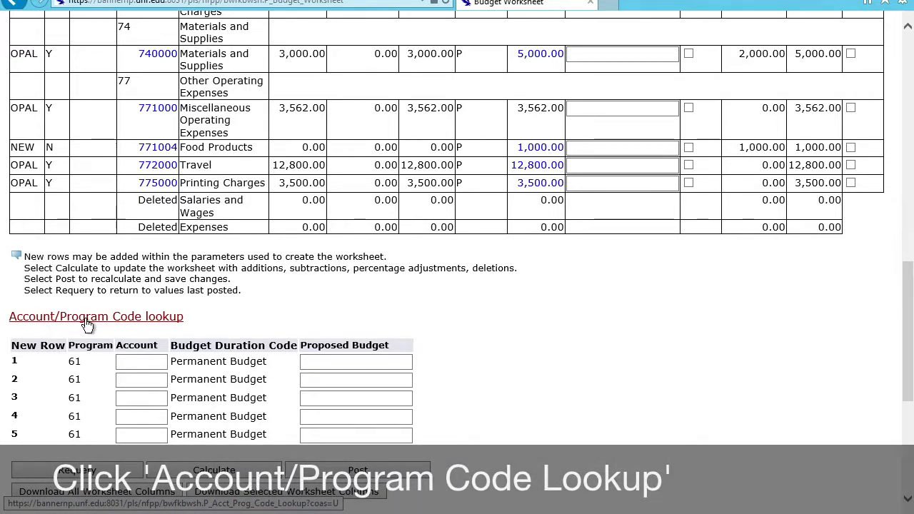
{"action": "left_click", "coordinate": [87, 322]}
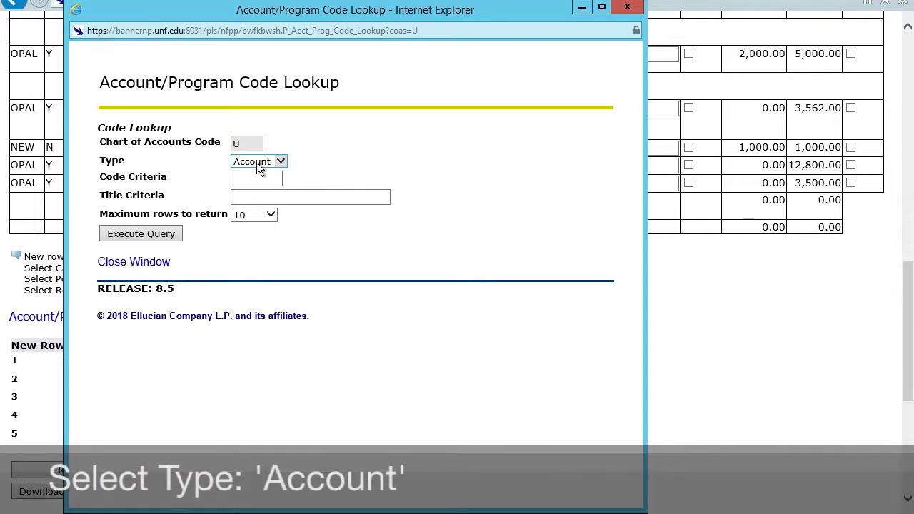
{"action": "left_click", "coordinate": [253, 161]}
{"action": "left_click", "coordinate": [247, 164]}
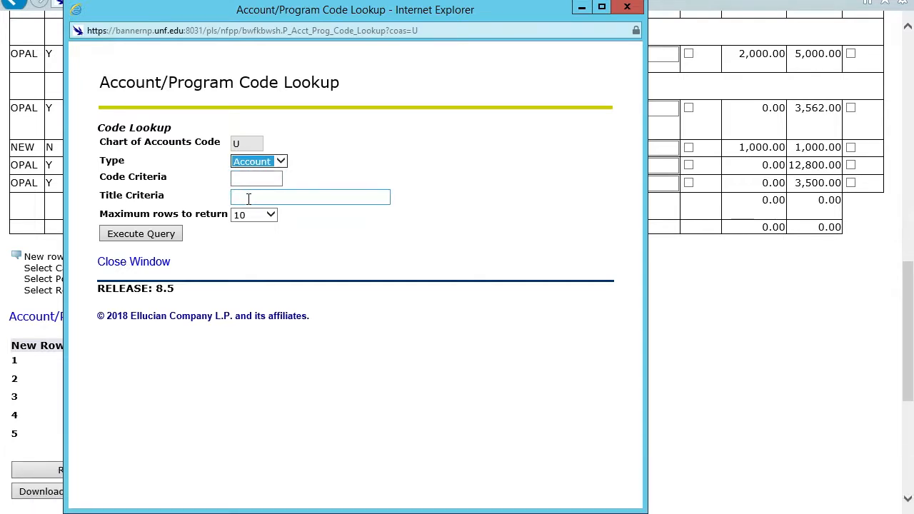
Query the codes whose title matches %Suppl%, returning a maximum of 25 rows.
{"action": "left_click", "coordinate": [249, 198]}
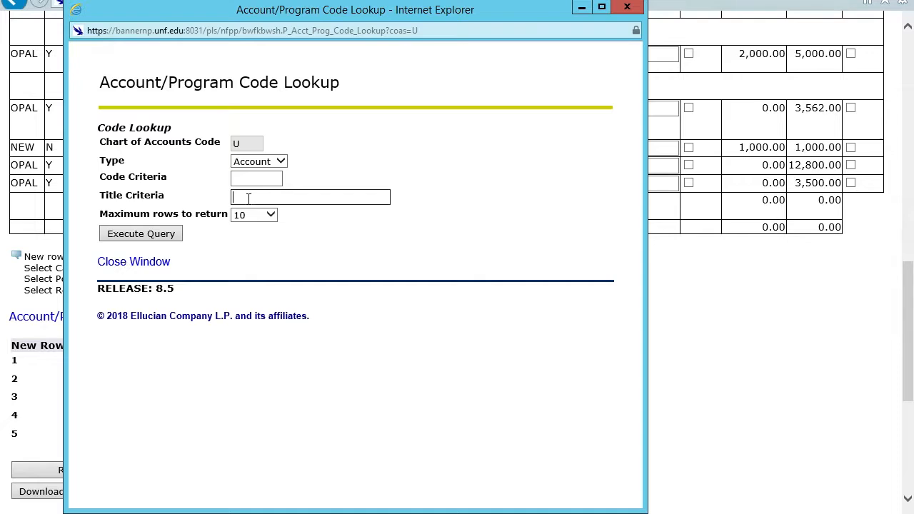
{"action": "type", "text": "%Suppl%"}
{"action": "left_click", "coordinate": [246, 217]}
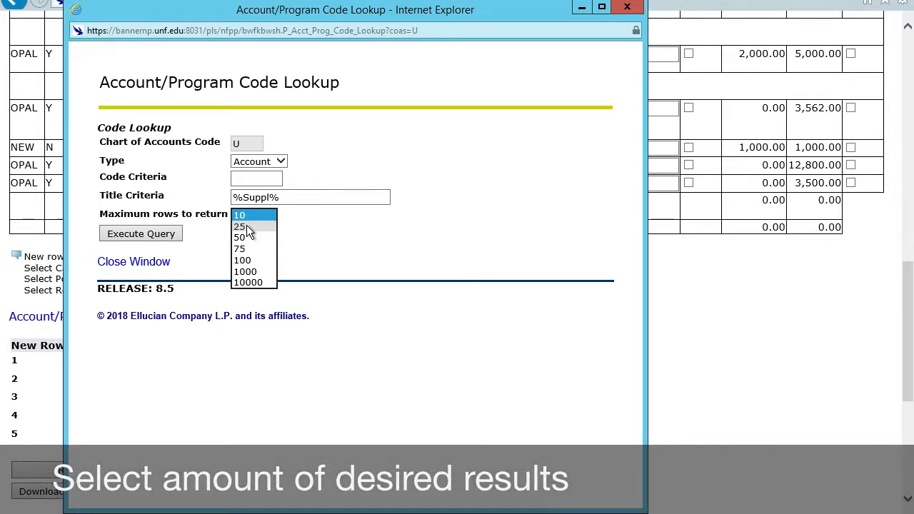
{"action": "left_click", "coordinate": [246, 225]}
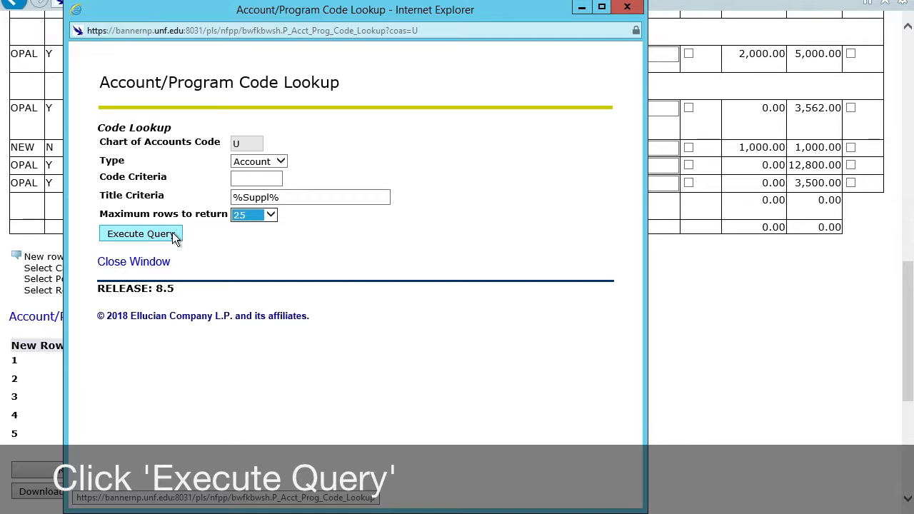
{"action": "left_click", "coordinate": [174, 235]}
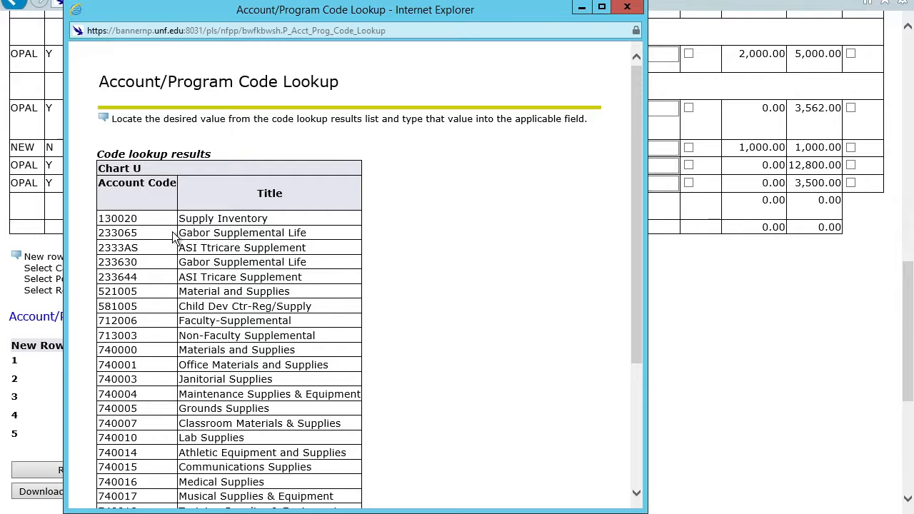
Look through the lookup results for the desired supplies account code, then close the lookup window.
{"action": "scroll", "coordinate": [172, 235], "scroll_direction": "down", "scroll_amount": 3}
{"action": "scroll", "coordinate": [172, 231], "scroll_direction": "down", "scroll_amount": 1}
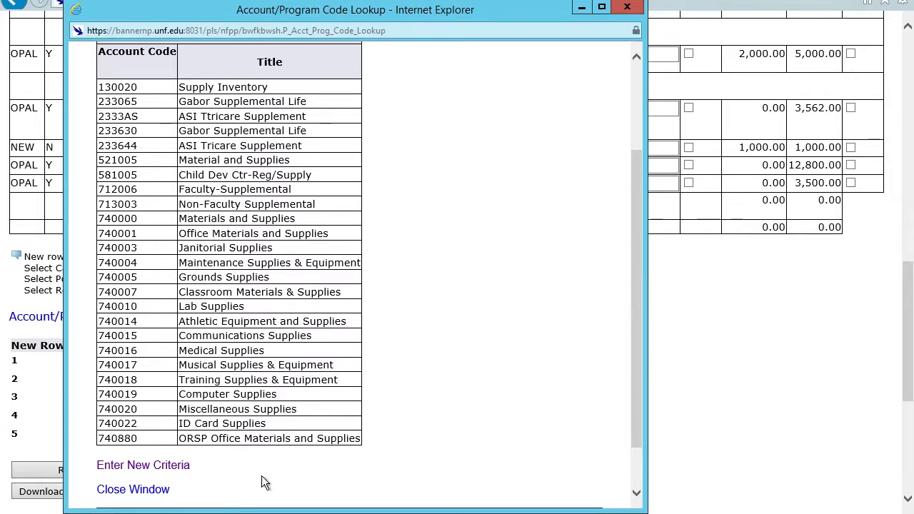
{"action": "scroll", "coordinate": [261, 475], "scroll_direction": "up", "scroll_amount": 1}
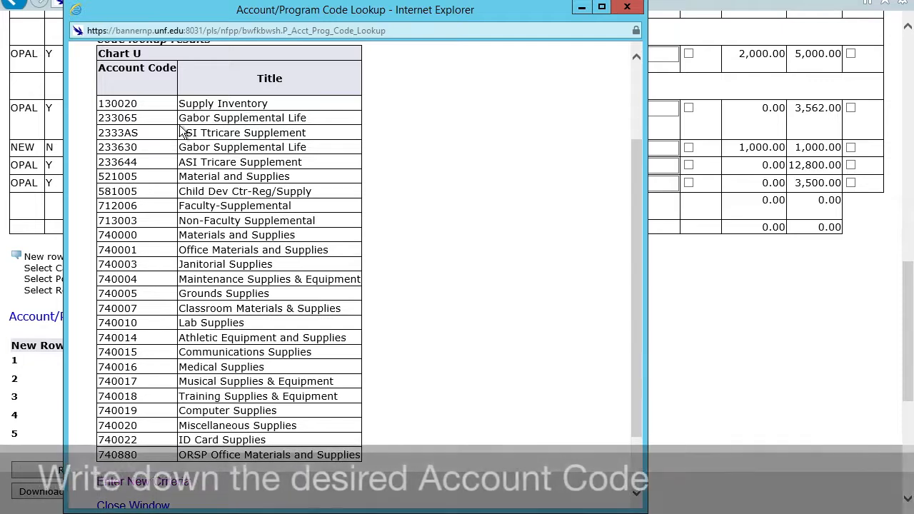
{"action": "left_click_drag", "start_coordinate": [171, 13], "coordinate": [314, 17]}
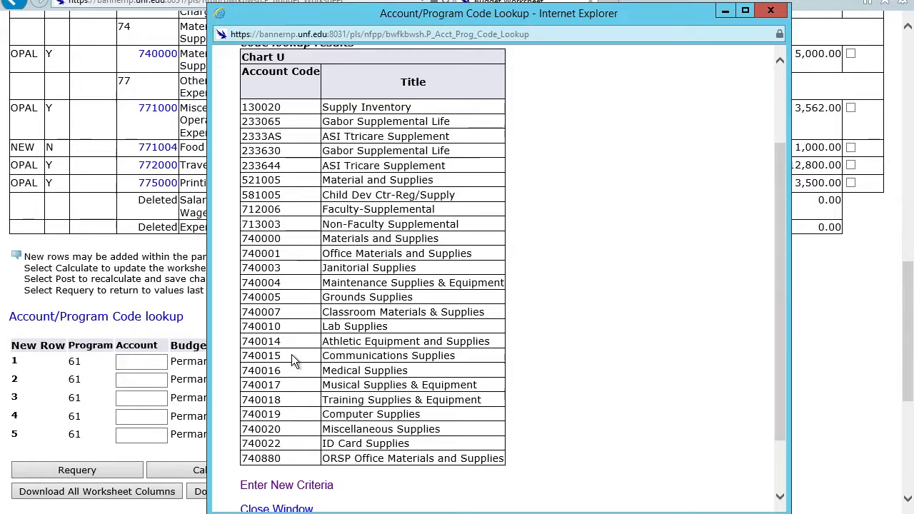
{"action": "scroll", "coordinate": [292, 354], "scroll_direction": "up", "scroll_amount": 1}
{"action": "scroll", "coordinate": [291, 370], "scroll_direction": "down", "scroll_amount": 5}
{"action": "scroll", "coordinate": [292, 332], "scroll_direction": "up", "scroll_amount": 8}
{"action": "scroll", "coordinate": [291, 321], "scroll_direction": "down", "scroll_amount": 4}
{"action": "scroll", "coordinate": [297, 438], "scroll_direction": "down", "scroll_amount": 1}
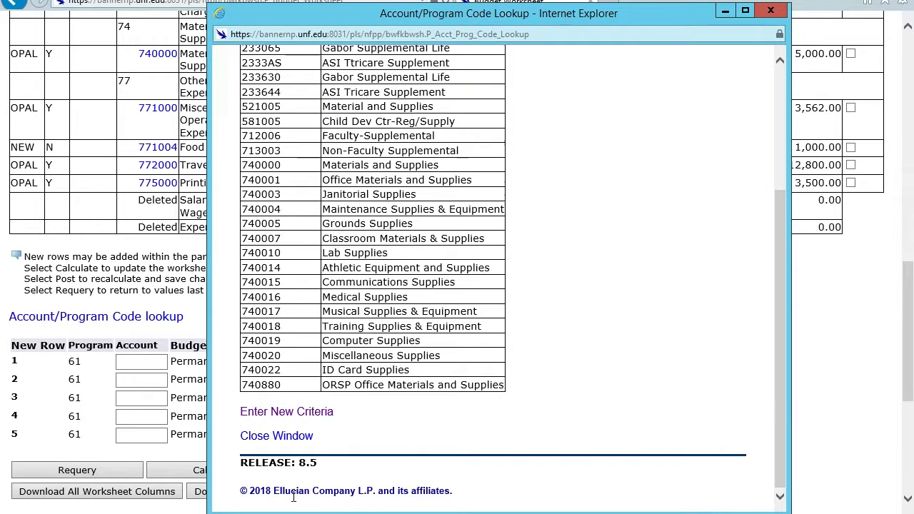
{"action": "left_click", "coordinate": [291, 448]}
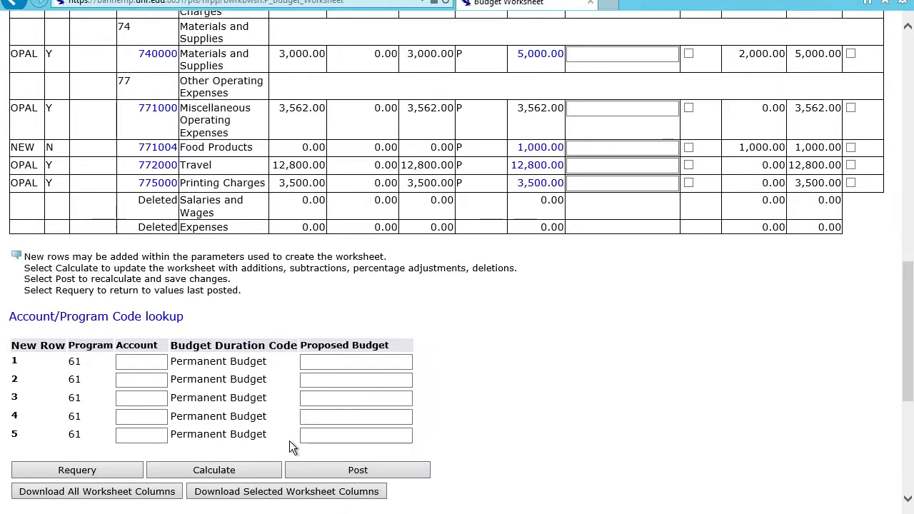
Enter a change value of -1000 for the Food Products line and calculate the worksheet to preview the change.
{"action": "scroll", "coordinate": [338, 312], "scroll_direction": "up", "scroll_amount": 5}
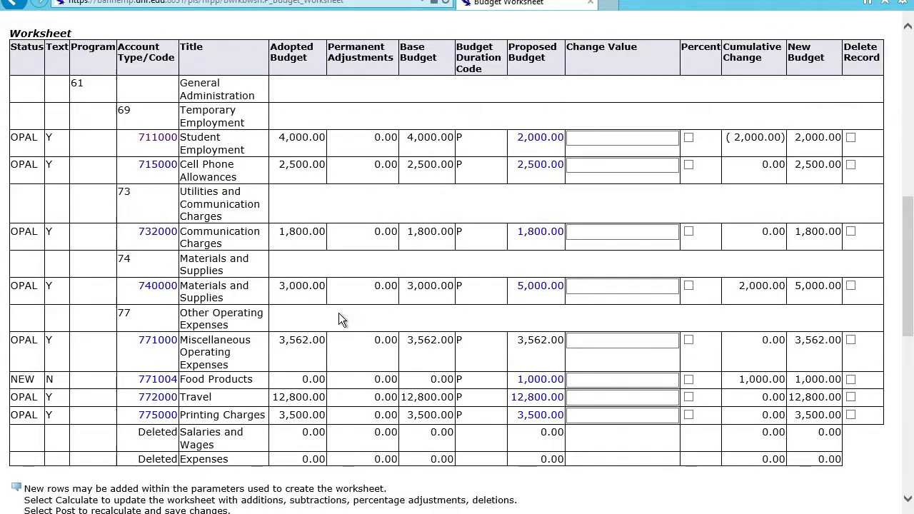
{"action": "scroll", "coordinate": [339, 313], "scroll_direction": "up", "scroll_amount": 3}
{"action": "scroll", "coordinate": [338, 313], "scroll_direction": "down", "scroll_amount": 2}
{"action": "scroll", "coordinate": [338, 314], "scroll_direction": "down", "scroll_amount": 1}
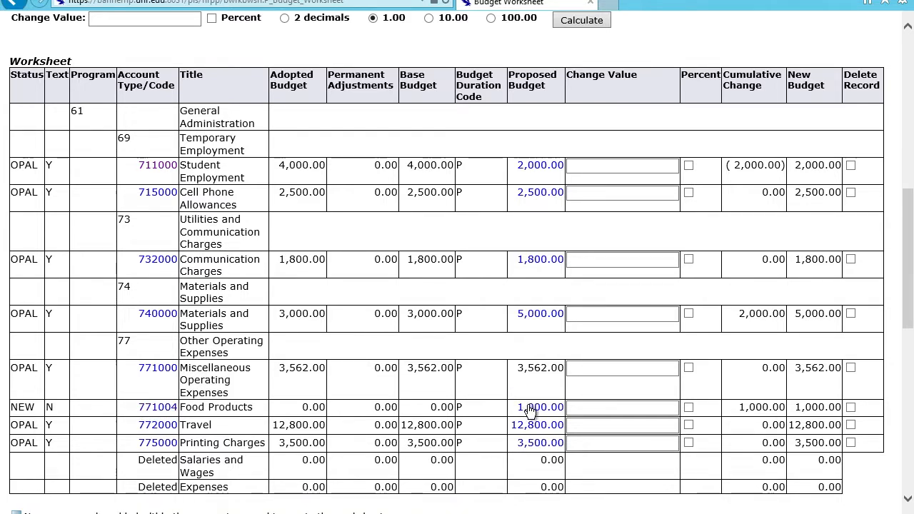
{"action": "left_click", "coordinate": [595, 408]}
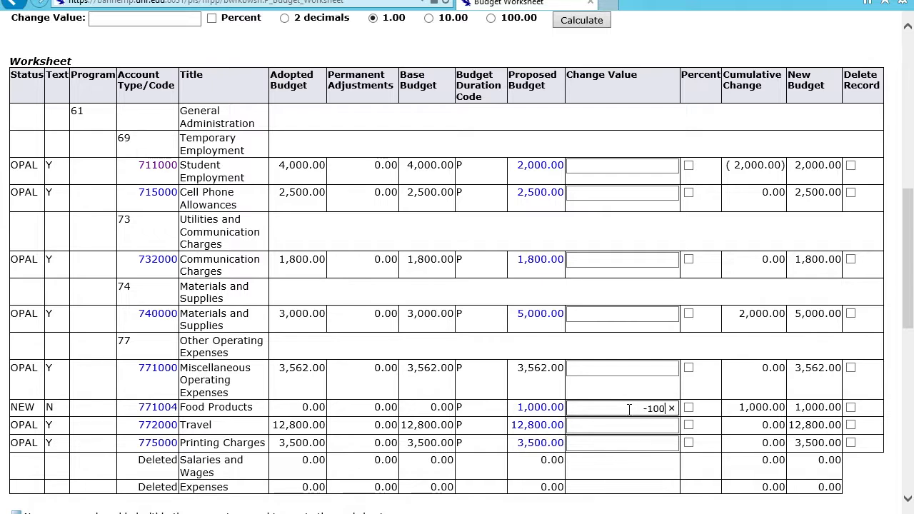
{"action": "scroll", "coordinate": [613, 396], "scroll_direction": "down", "scroll_amount": 1}
{"action": "scroll", "coordinate": [613, 395], "scroll_direction": "down", "scroll_amount": 3}
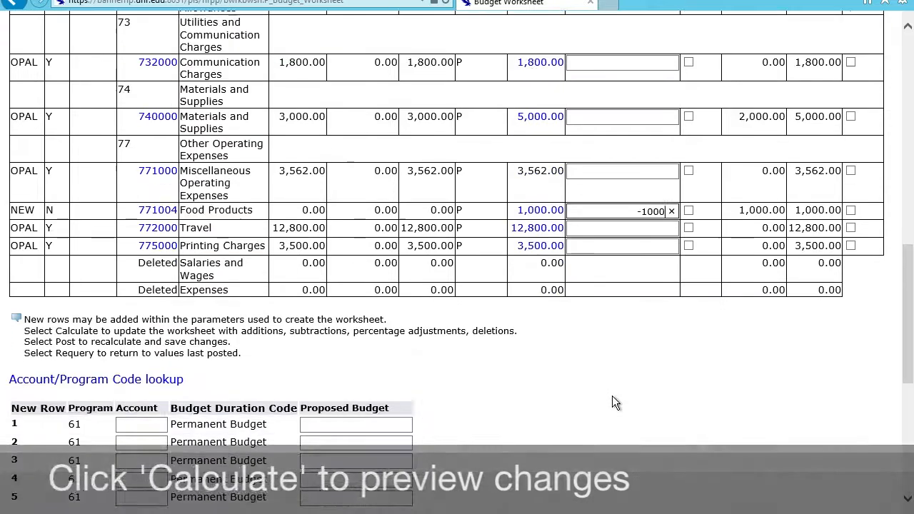
{"action": "left_click", "coordinate": [265, 457]}
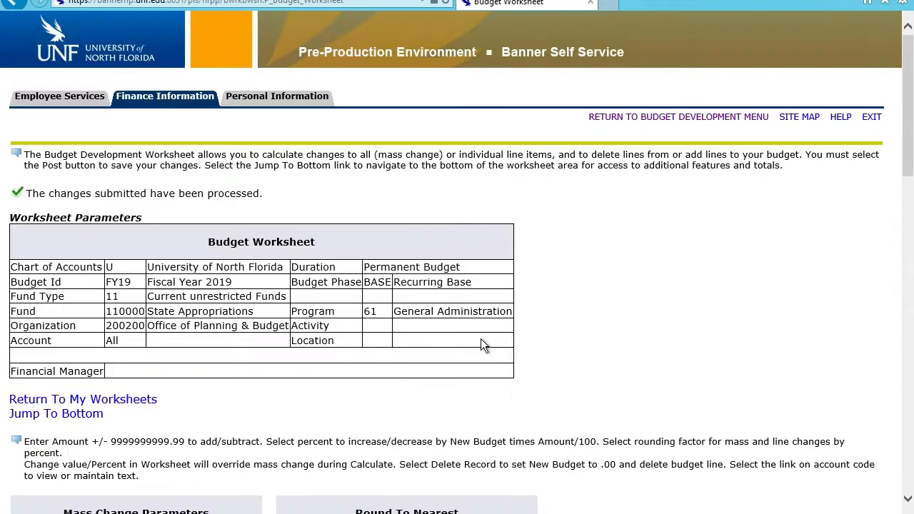
{"action": "scroll", "coordinate": [480, 338], "scroll_direction": "down", "scroll_amount": 2}
{"action": "scroll", "coordinate": [481, 340], "scroll_direction": "down", "scroll_amount": 5}
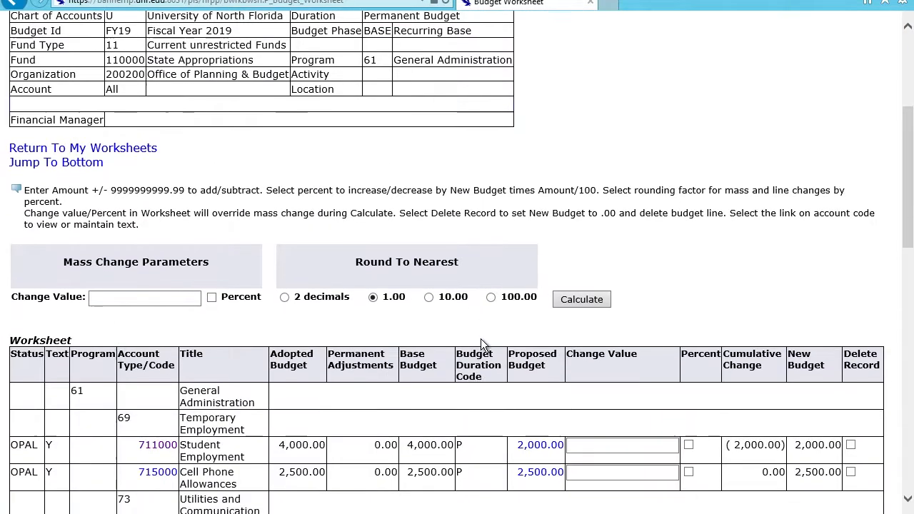
Check the recalculated Food Products line in the worksheet and post the worksheet to save the changes.
{"action": "scroll", "coordinate": [480, 338], "scroll_direction": "down", "scroll_amount": 5}
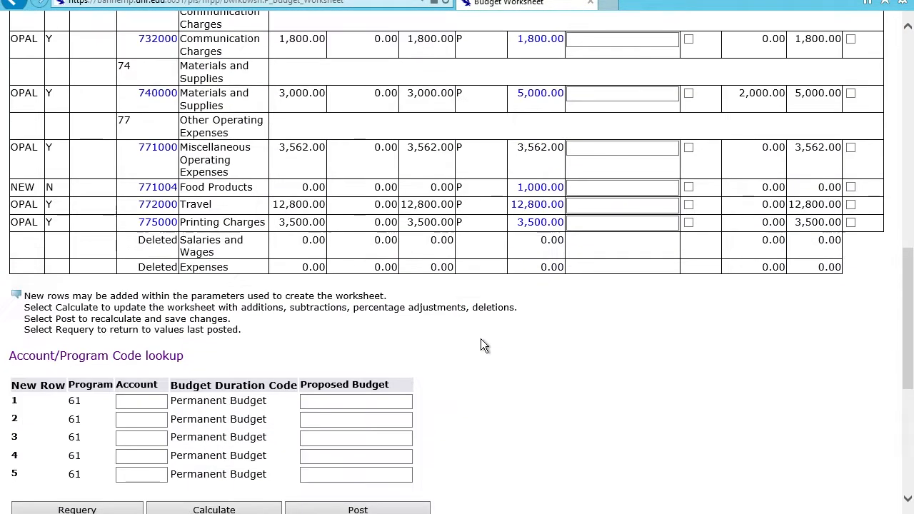
{"action": "scroll", "coordinate": [481, 338], "scroll_direction": "up", "scroll_amount": 1}
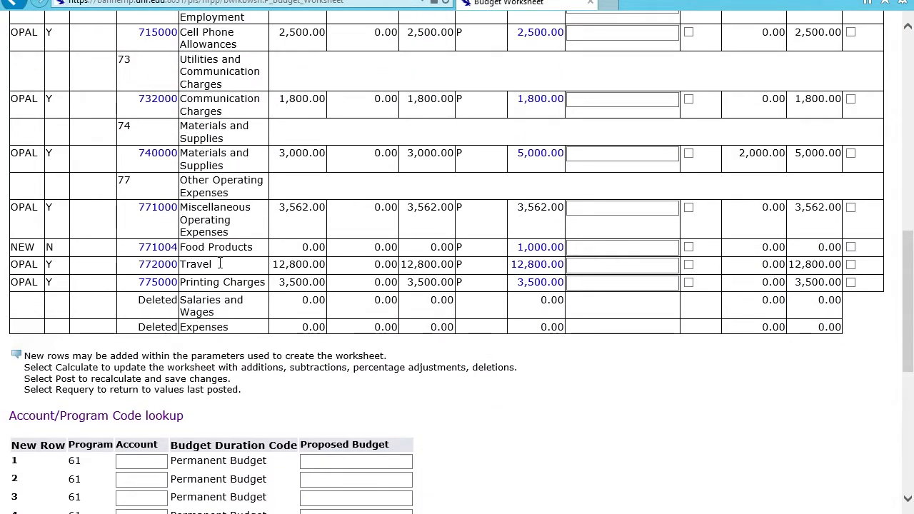
{"action": "left_click", "coordinate": [556, 248]}
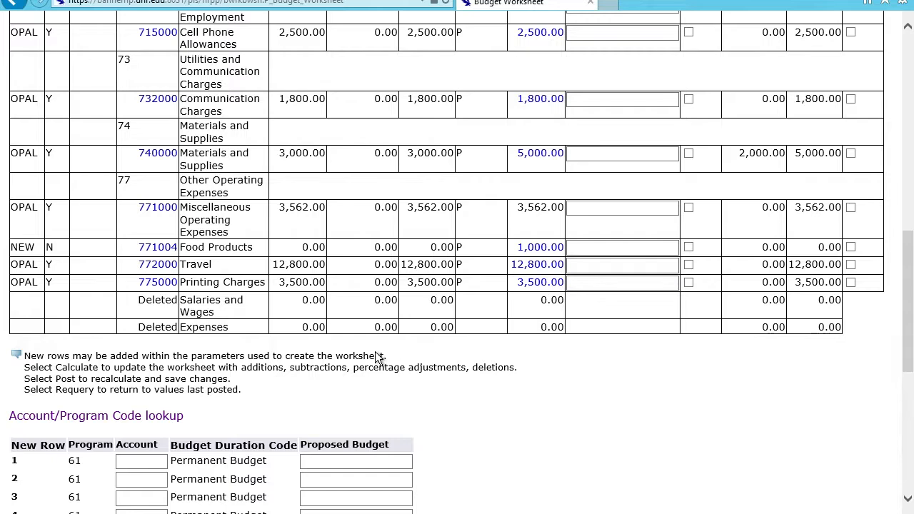
{"action": "scroll", "coordinate": [376, 352], "scroll_direction": "up", "scroll_amount": 1}
{"action": "scroll", "coordinate": [376, 352], "scroll_direction": "down", "scroll_amount": 3}
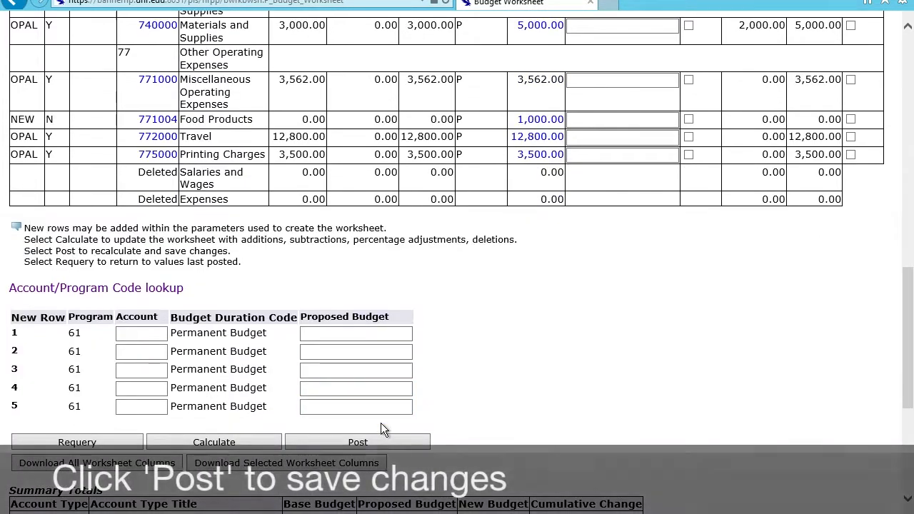
{"action": "left_click", "coordinate": [382, 443]}
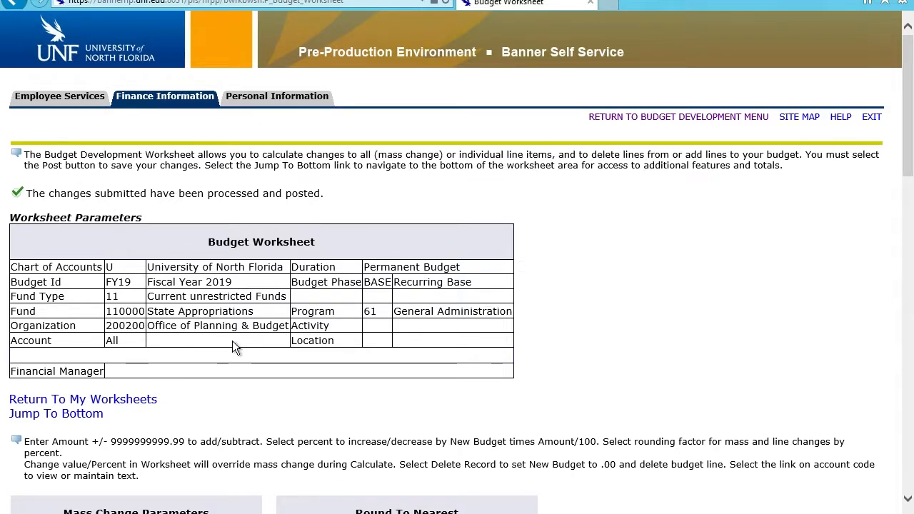
Review the posted worksheet, examining the Food Products line's proposed budget and the summary totals by account type.
{"action": "scroll", "coordinate": [233, 342], "scroll_direction": "down", "scroll_amount": 3}
{"action": "scroll", "coordinate": [232, 341], "scroll_direction": "down", "scroll_amount": 1}
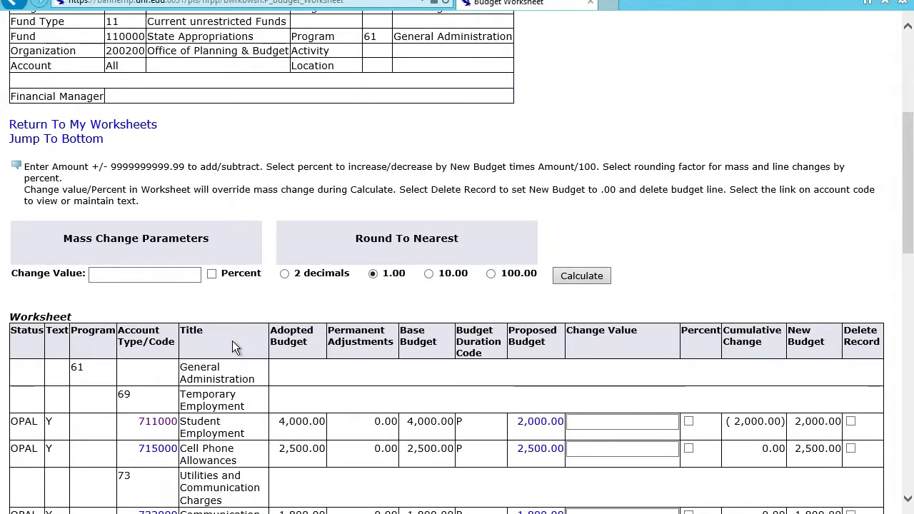
{"action": "scroll", "coordinate": [232, 340], "scroll_direction": "down", "scroll_amount": 4}
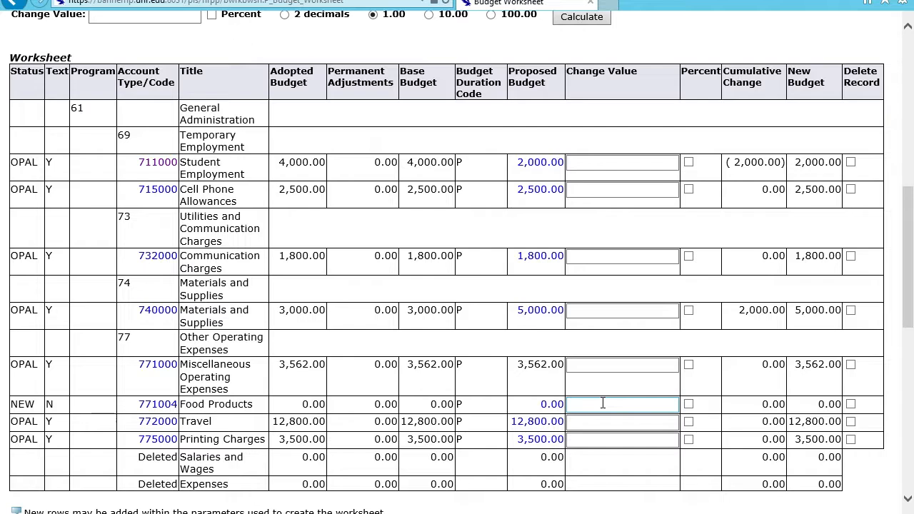
{"action": "scroll", "coordinate": [602, 403], "scroll_direction": "down", "scroll_amount": 1}
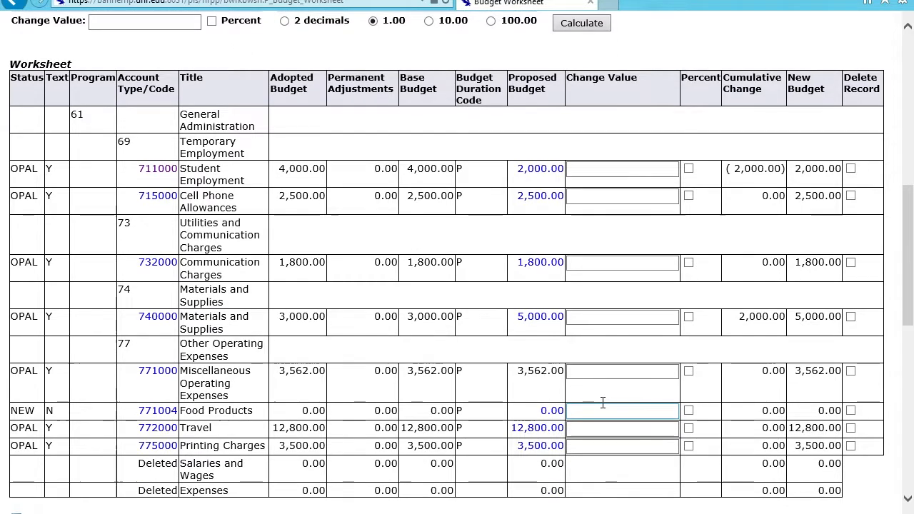
{"action": "scroll", "coordinate": [602, 403], "scroll_direction": "down", "scroll_amount": 4}
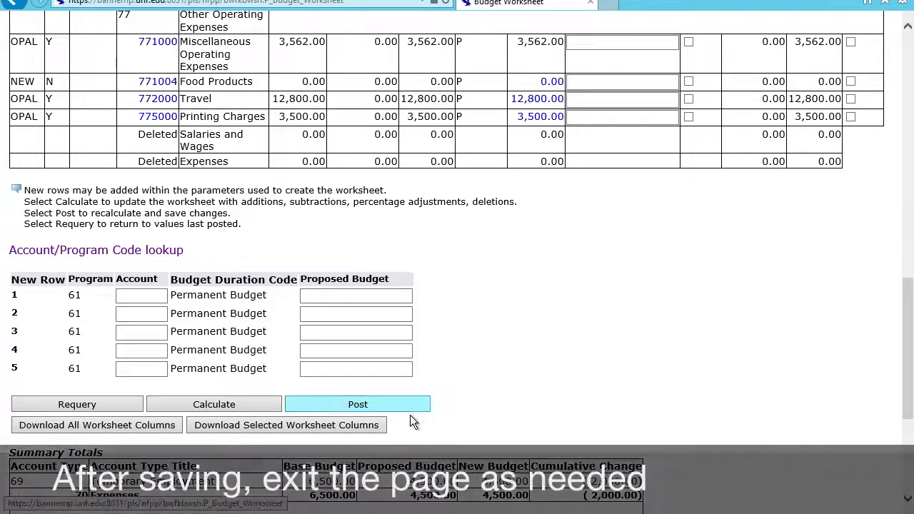
{"action": "scroll", "coordinate": [508, 399], "scroll_direction": "down", "scroll_amount": 3}
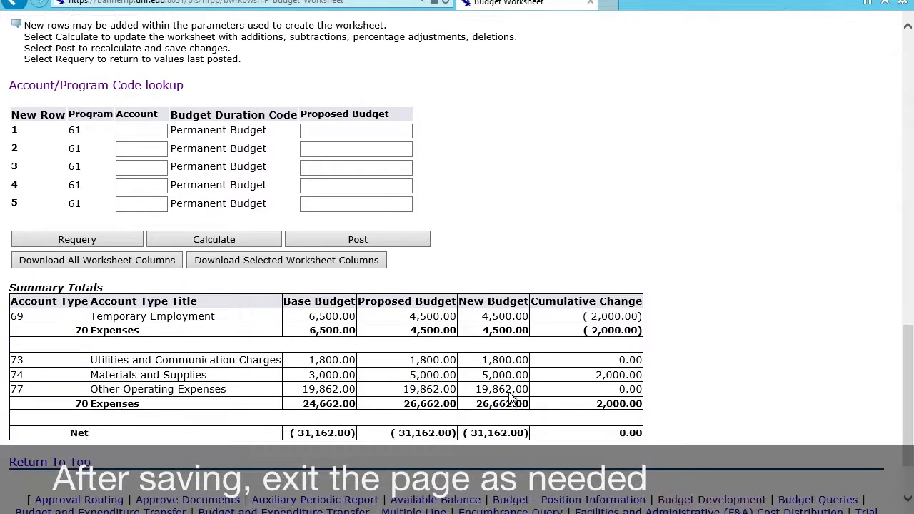
{"action": "scroll", "coordinate": [508, 391], "scroll_direction": "up", "scroll_amount": 10}
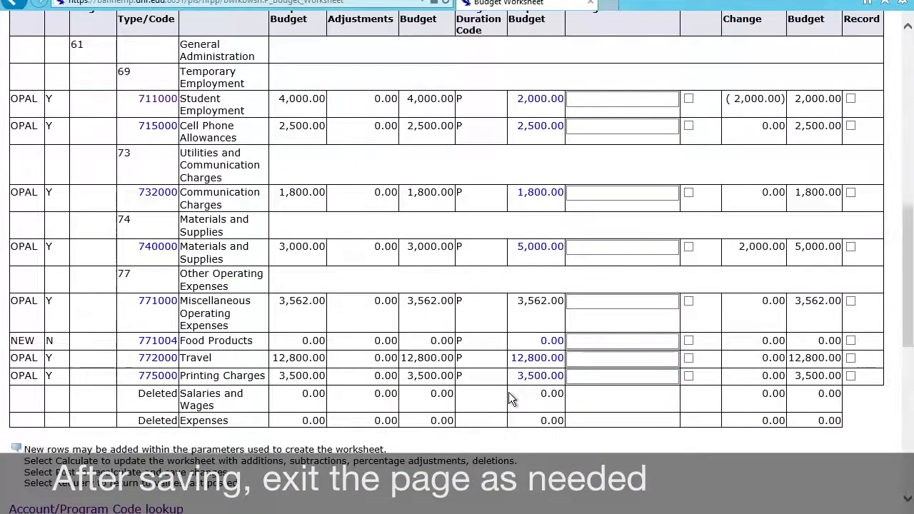
{"action": "scroll", "coordinate": [509, 398], "scroll_direction": "up", "scroll_amount": 5}
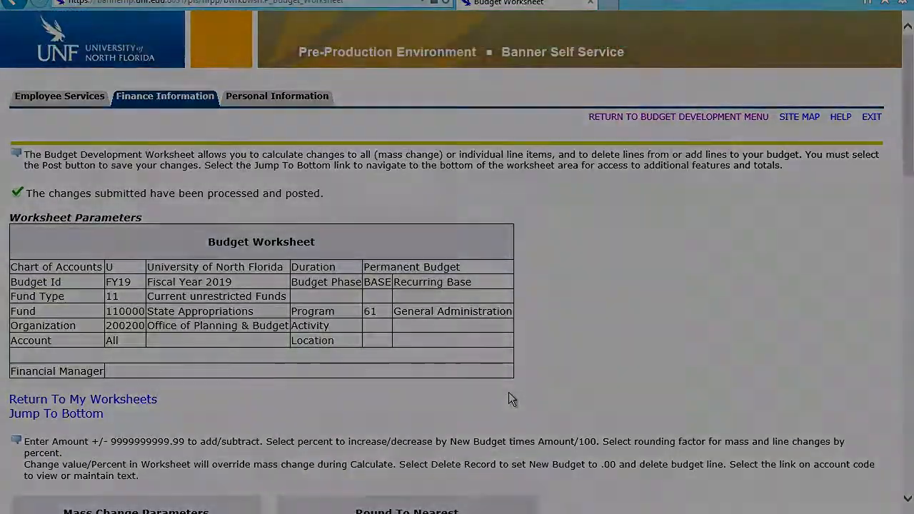